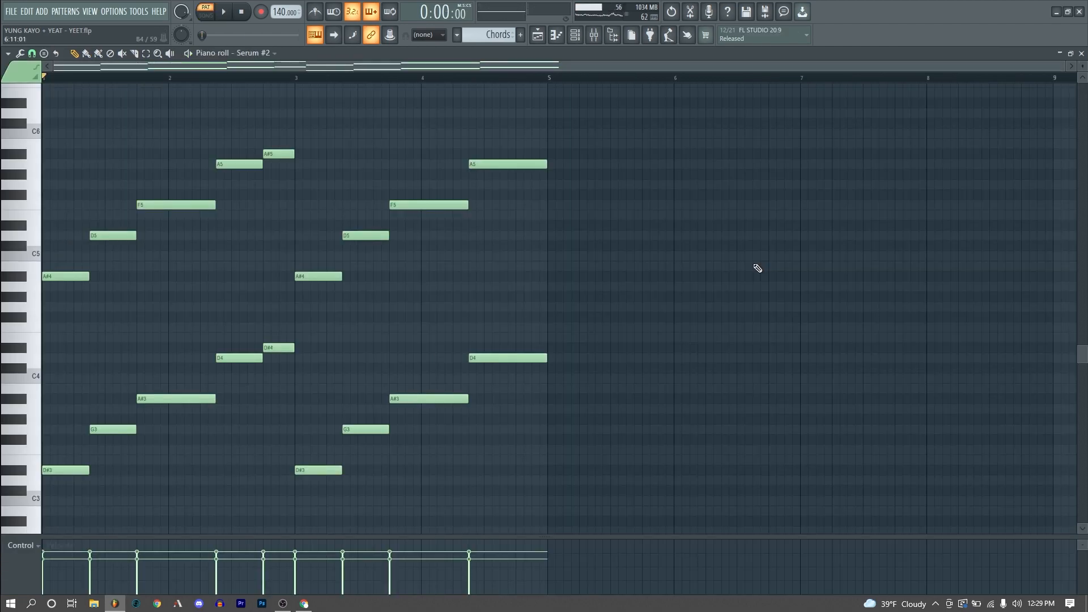
Play back the Chords pattern in the piano roll, and again with its Serum #2 synth open
key("space")
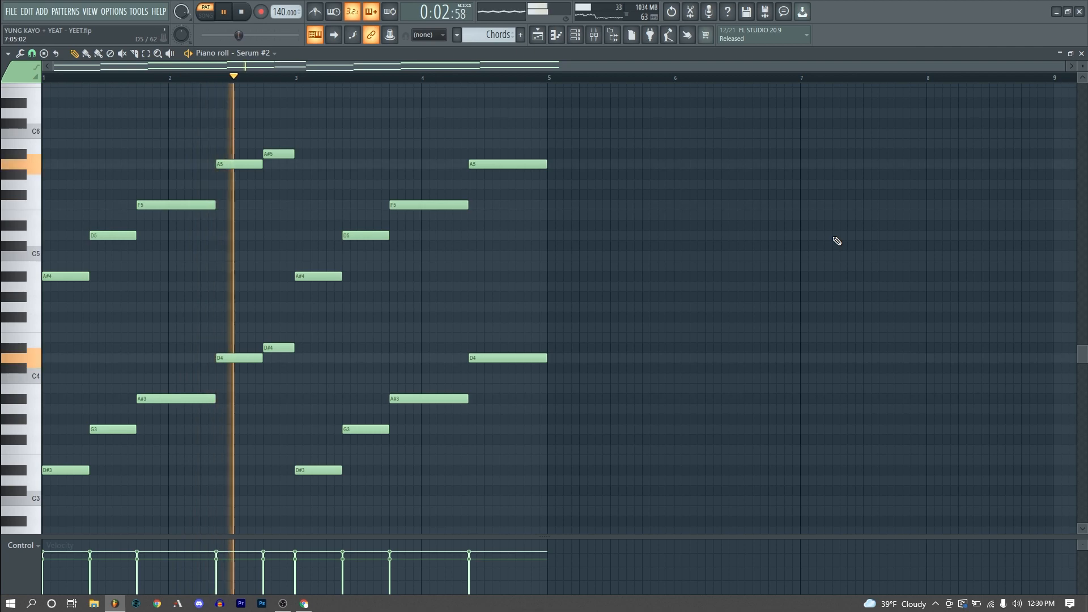
key("space")
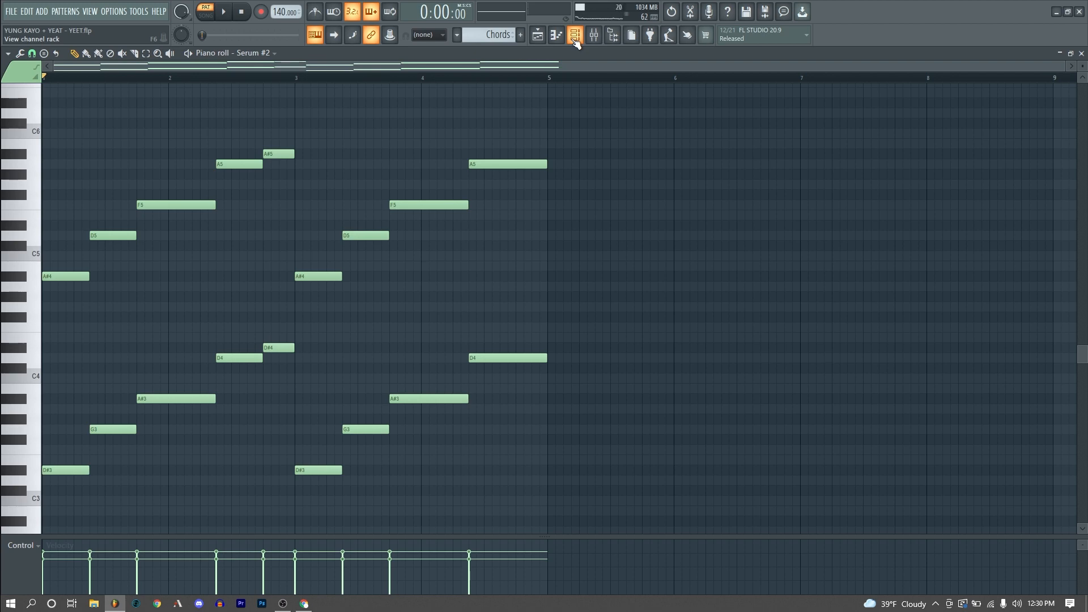
left_click(576, 38)
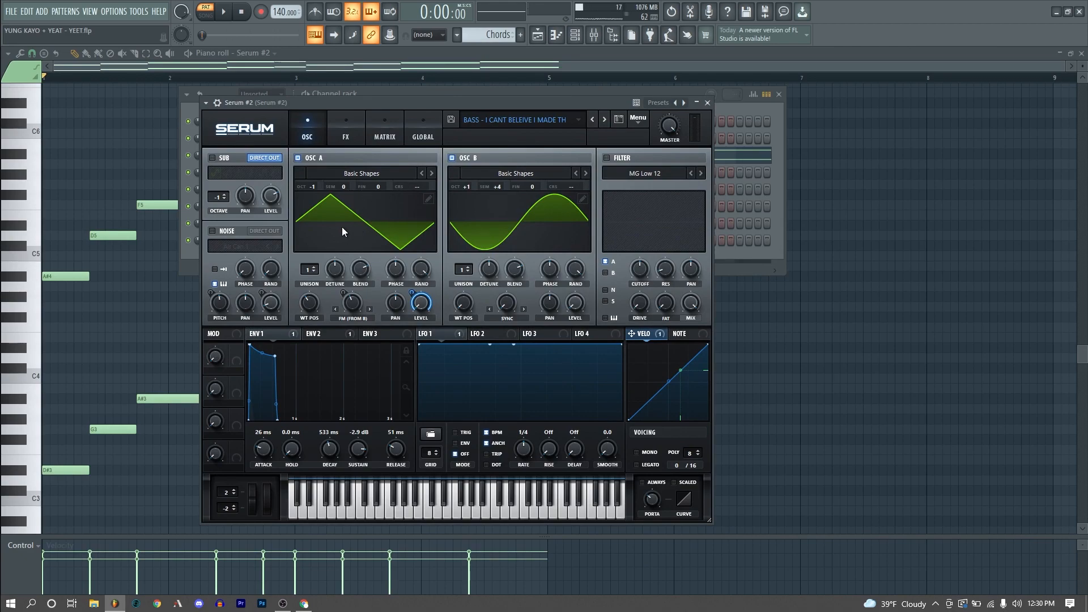
key("space")
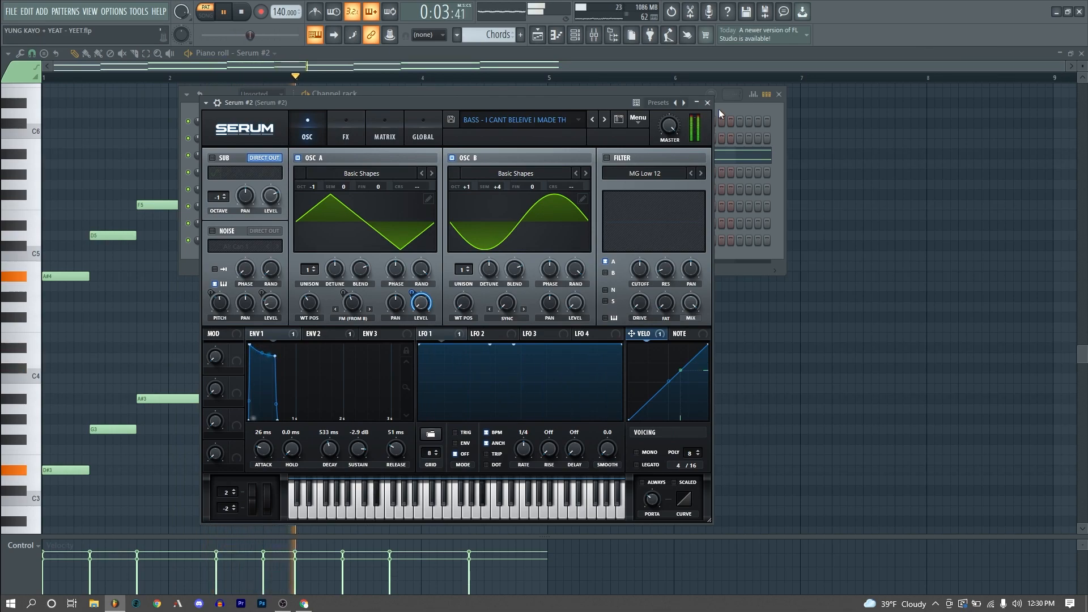
key("space")
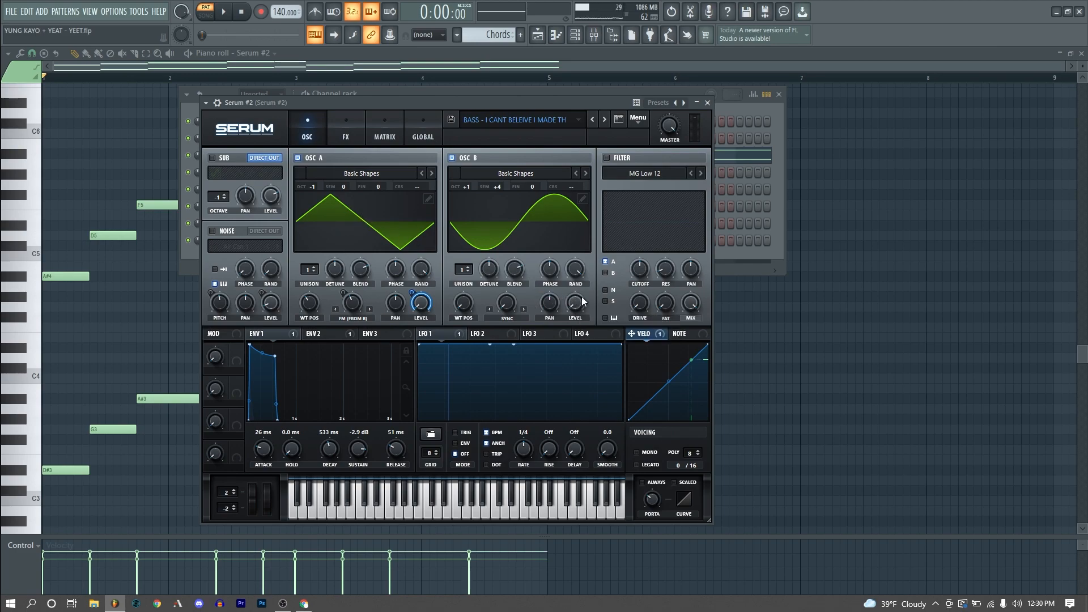
Compare the Serum #2 chord sound with oscillator B and oscillator A each switched off in turn and restored
left_click(458, 158)
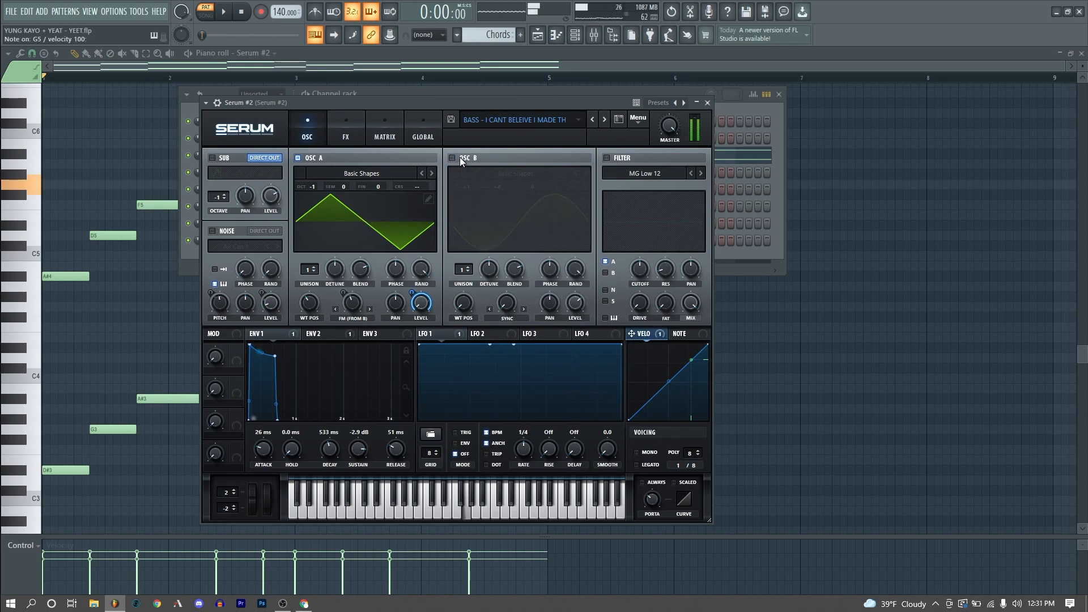
left_click(457, 158)
left_click(299, 158)
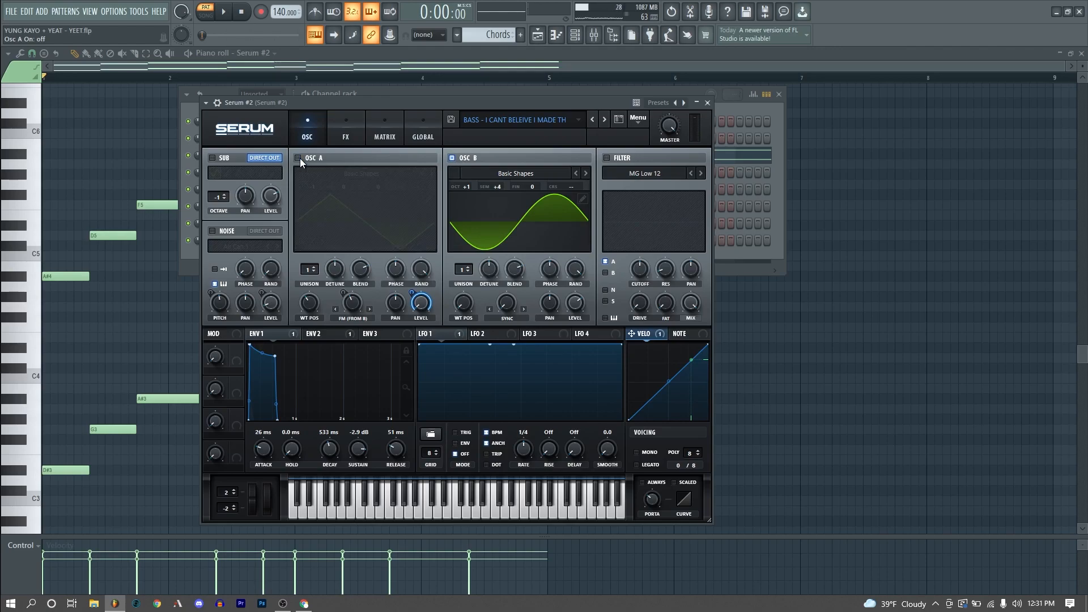
left_click(299, 158)
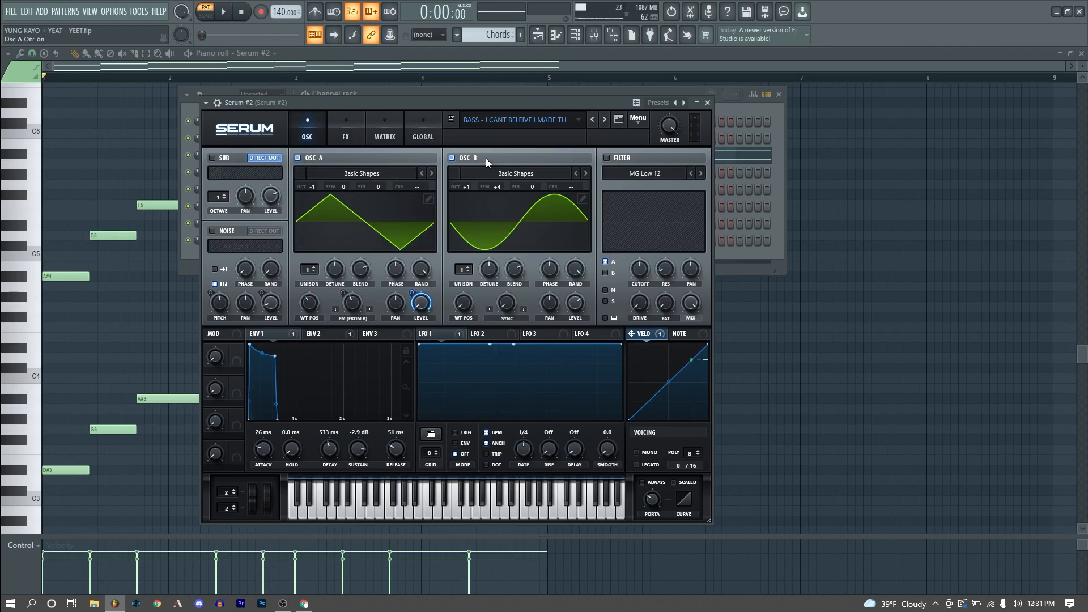
Turn down oscillator B's level in Serum #2 while auditioning notes, and select the first upper notes of the Chords pattern
left_click_drag(579, 304, 560, 423)
key("r")
key("v")
key("v")
left_click(48, 275)
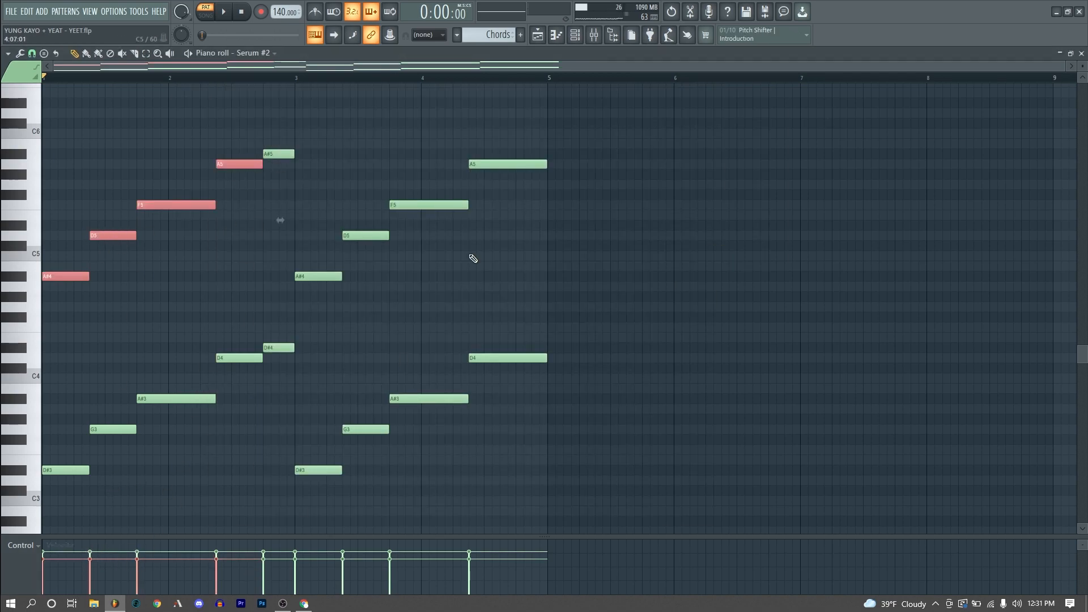
Reactivate the bypassed distortion, compressor and delay effects of Serum #2 one at a time, auditioning notes in between
left_click(578, 40)
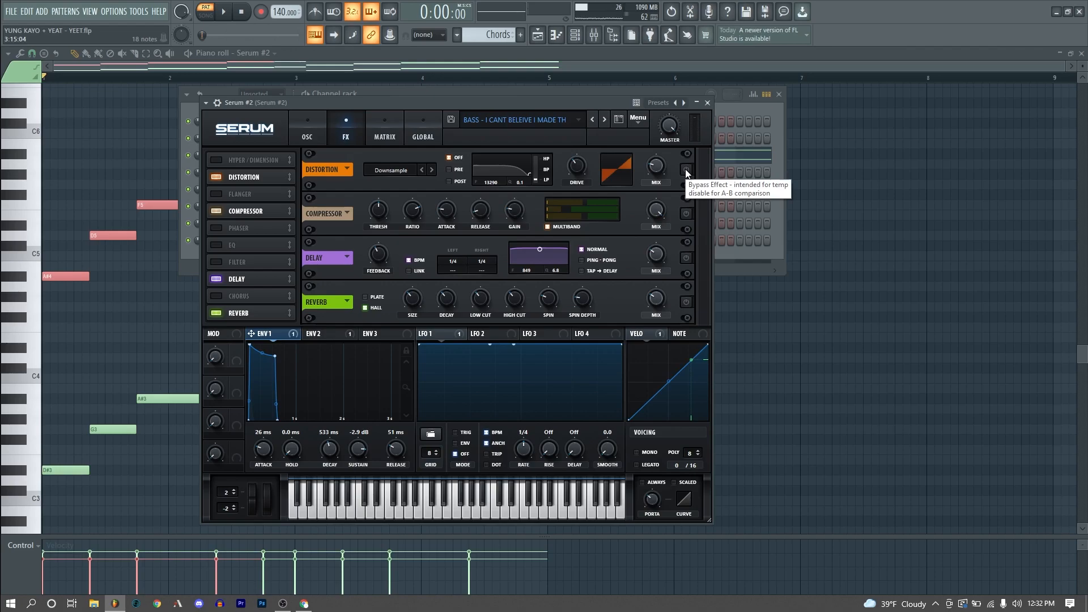
left_click(685, 170)
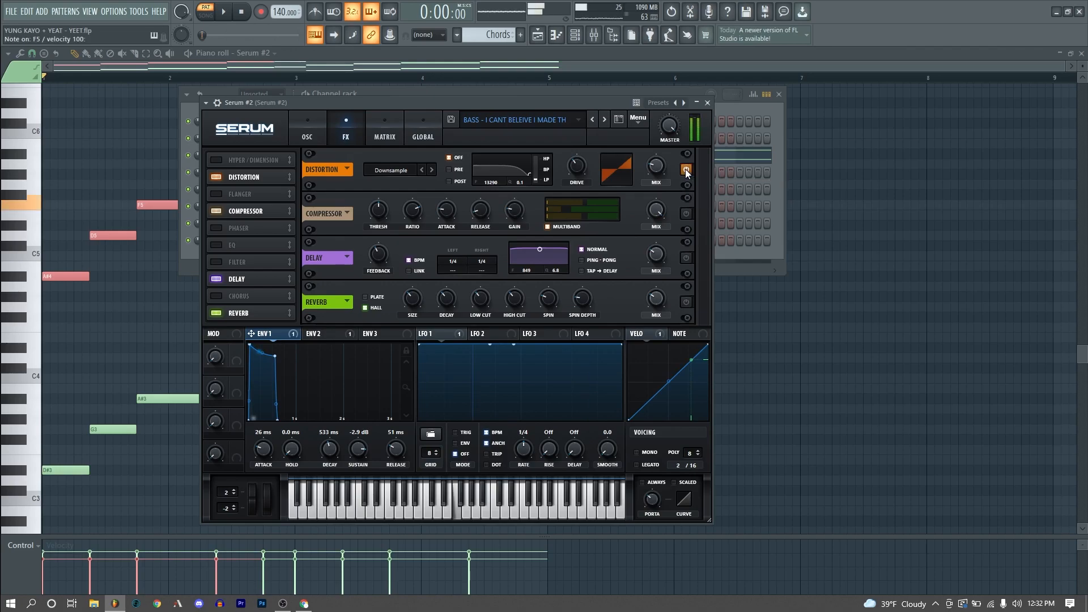
left_click(685, 214)
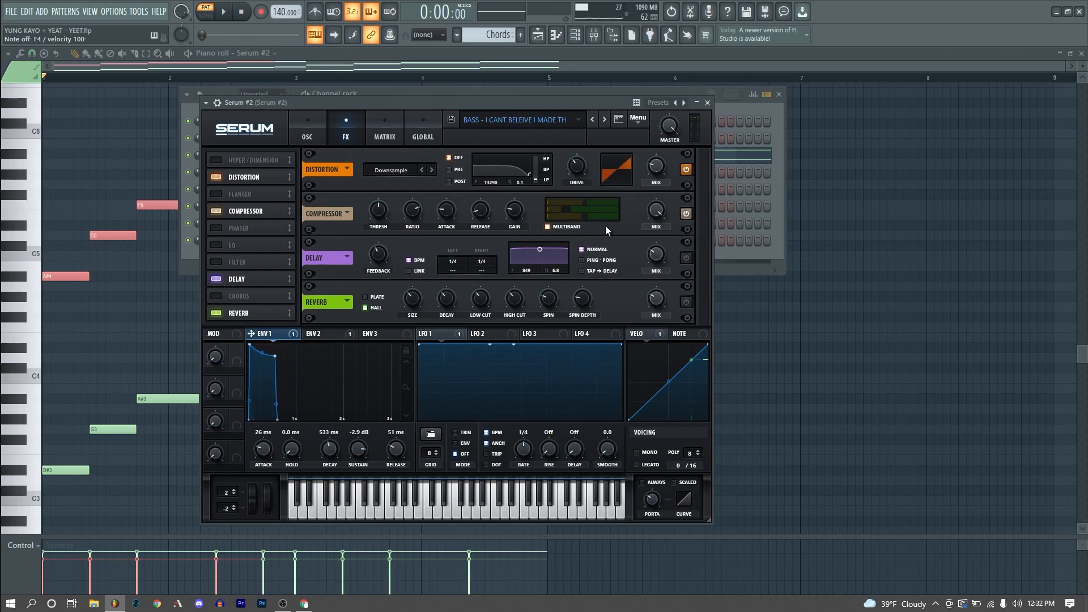
key("t")
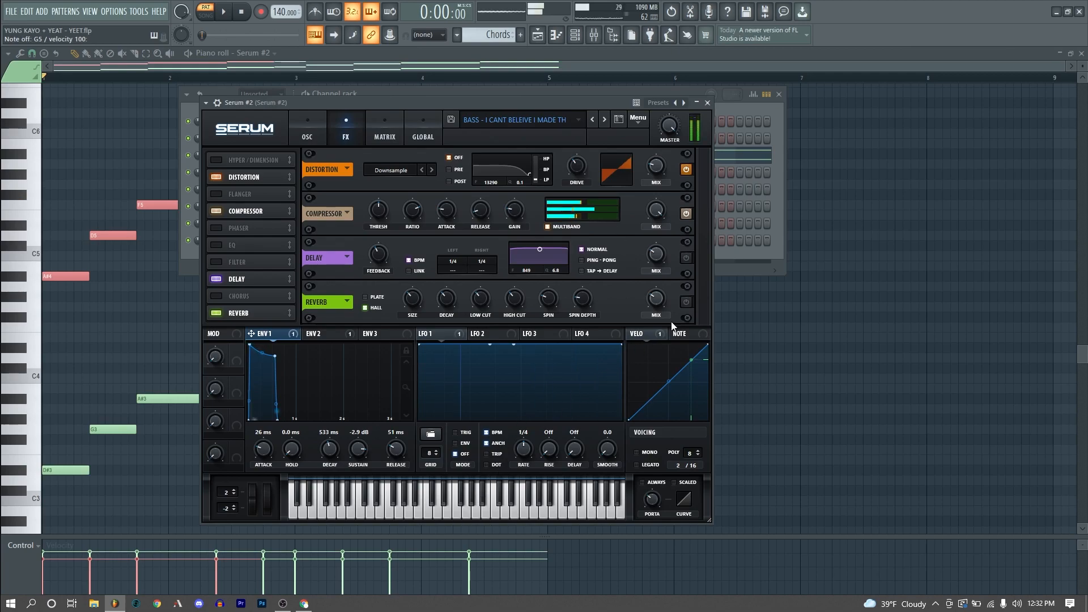
key("b")
left_click(686, 266)
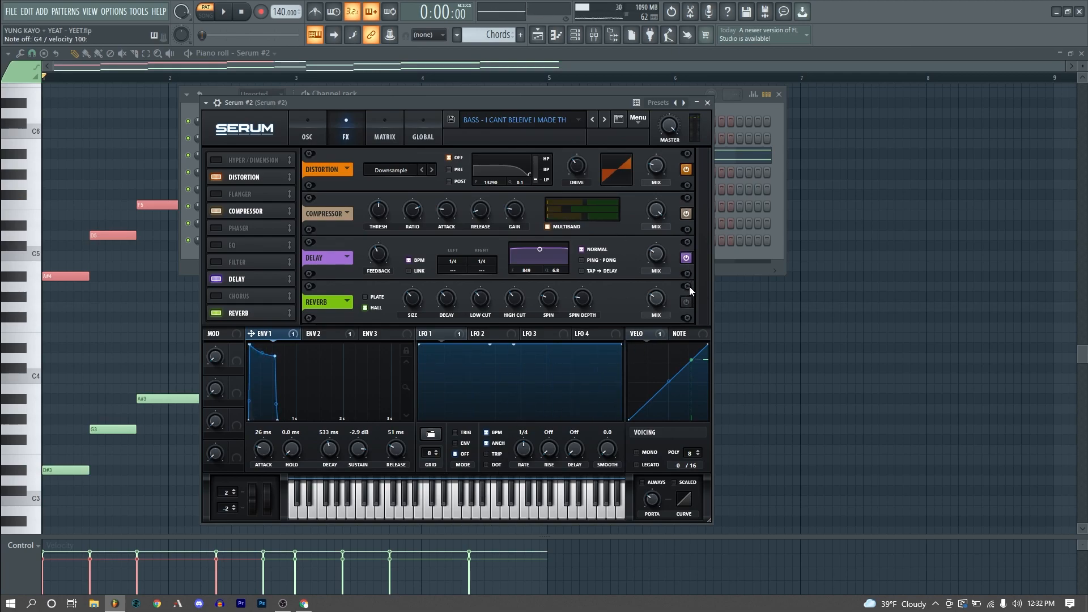
key("t")
left_click(320, 133)
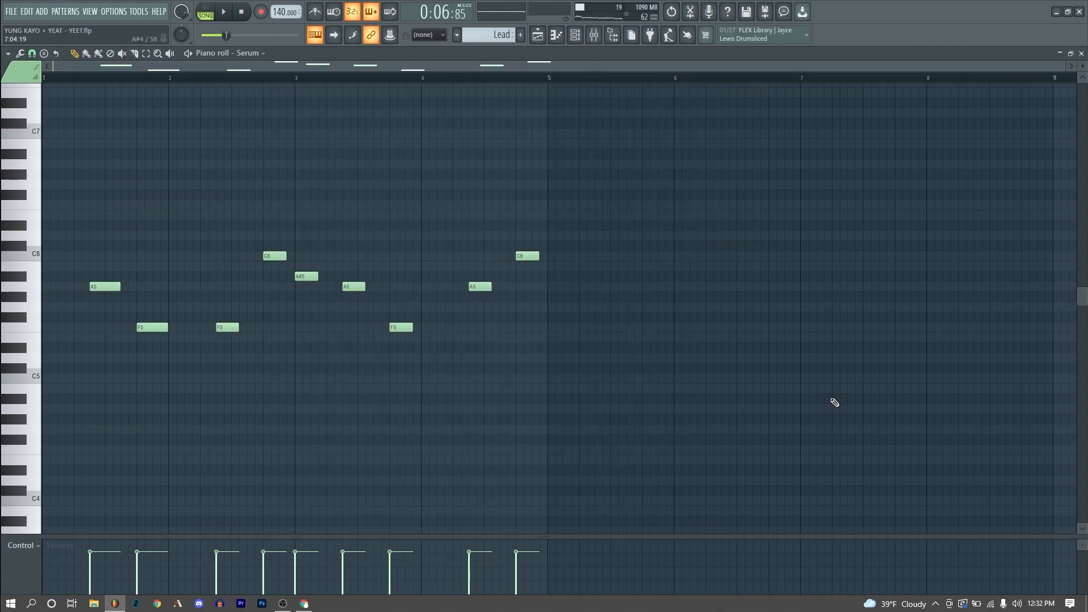
Play back the Lead pattern on its own and listen to it with its Serum synth open
key("space")
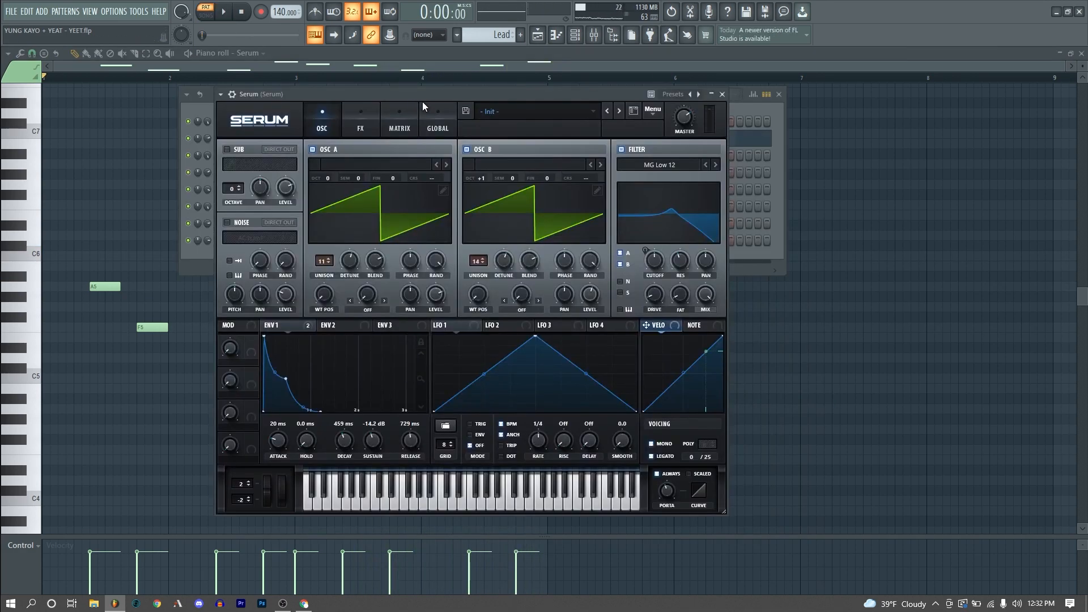
key("space")
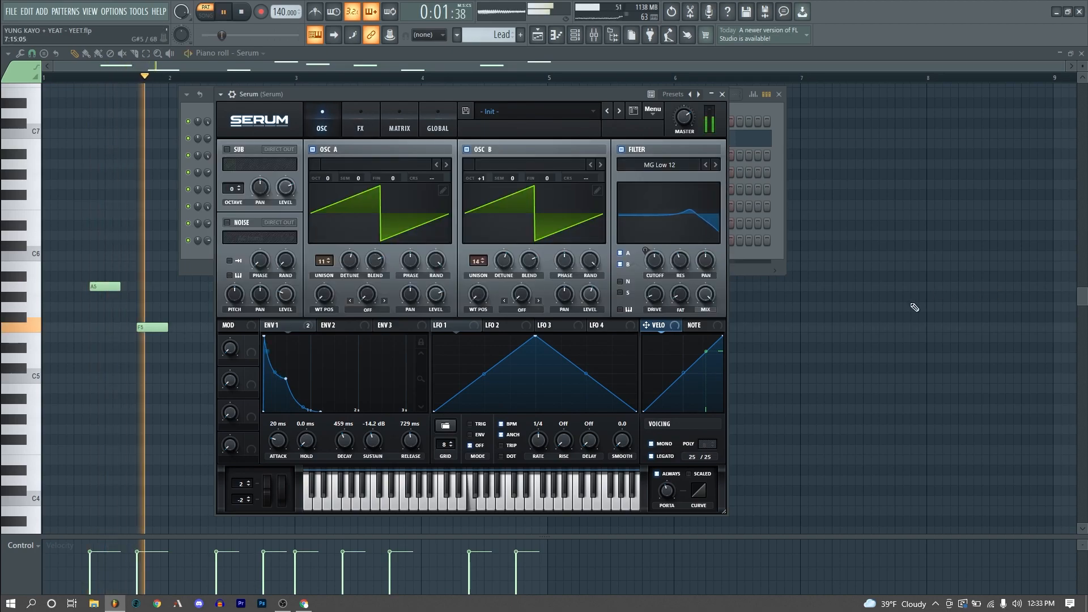
key("space")
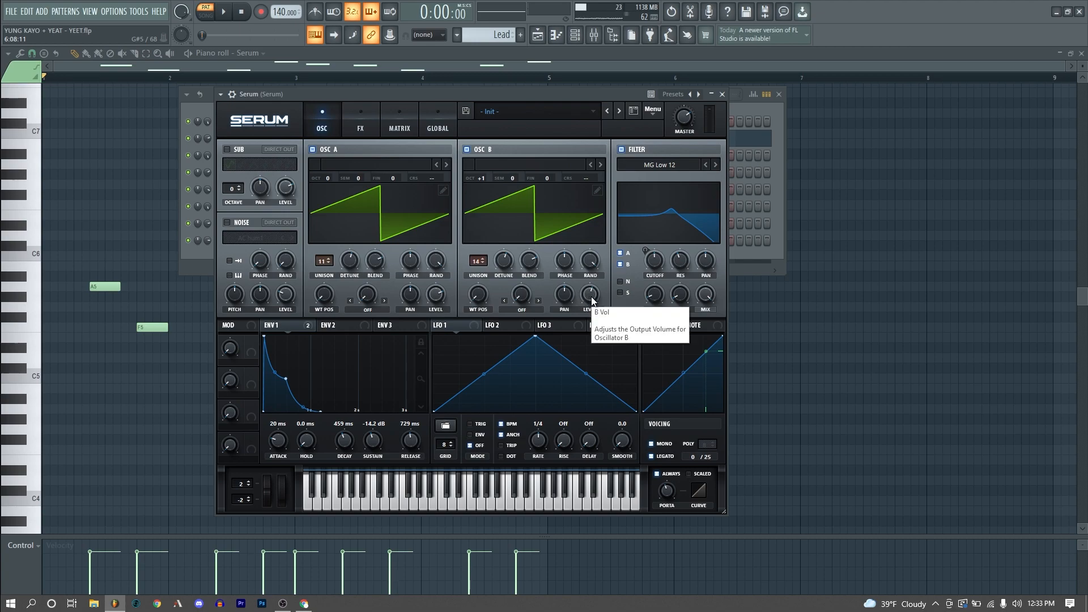
Compare the lead sound in Serum with oscillator B and oscillator A each switched off and back on
left_click(467, 150)
left_click(467, 151)
left_click(315, 149)
left_click(318, 149)
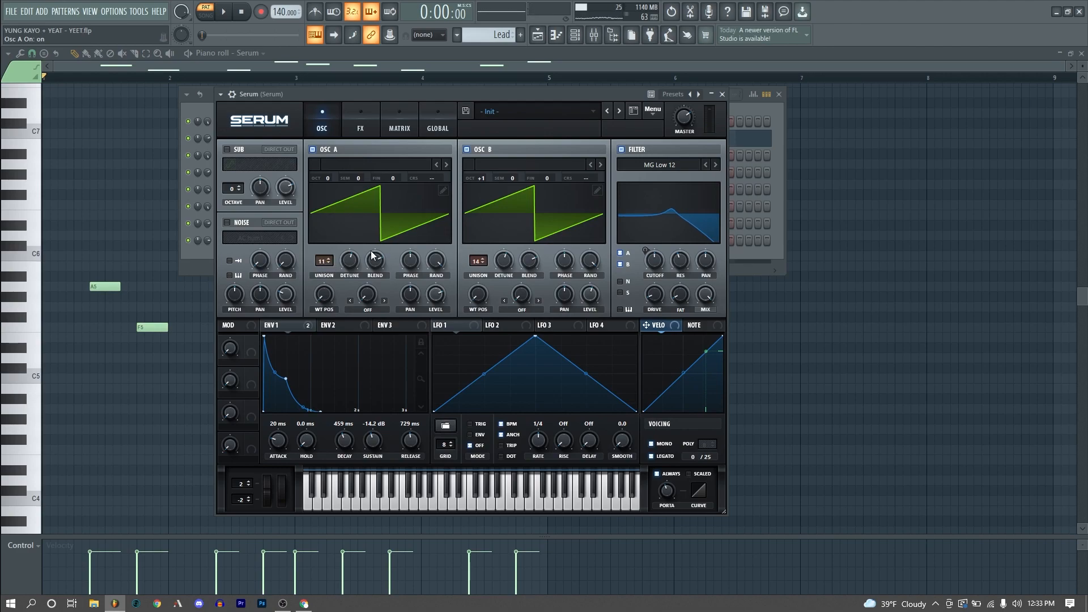
Nudge up oscillator B's detune on the lead's Serum and audition it with the filter switched off and back on
left_click_drag(507, 256, 507, 250)
left_click(631, 151)
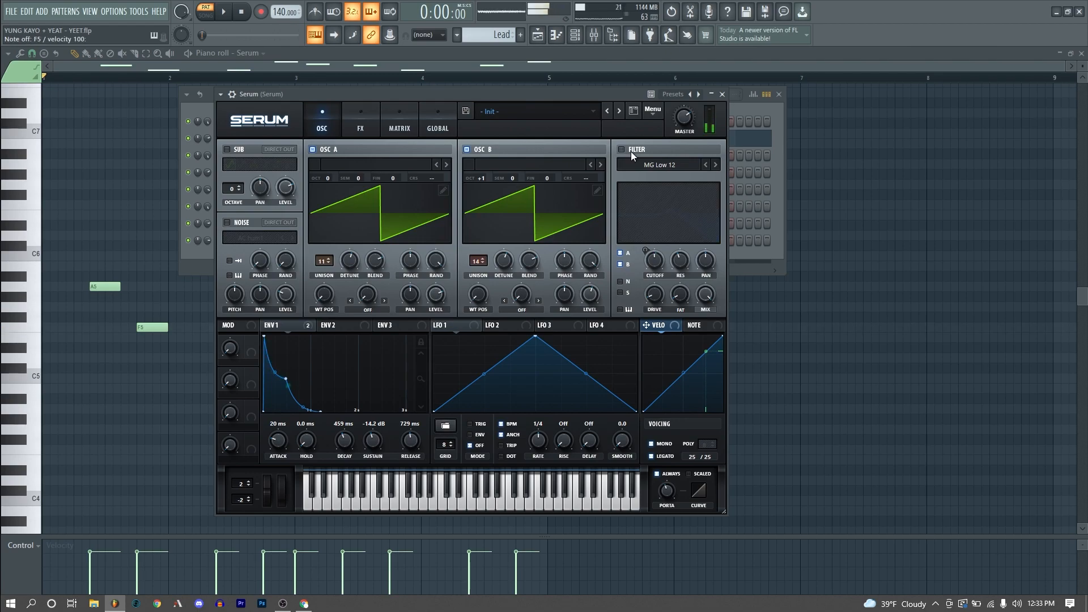
left_click(631, 151)
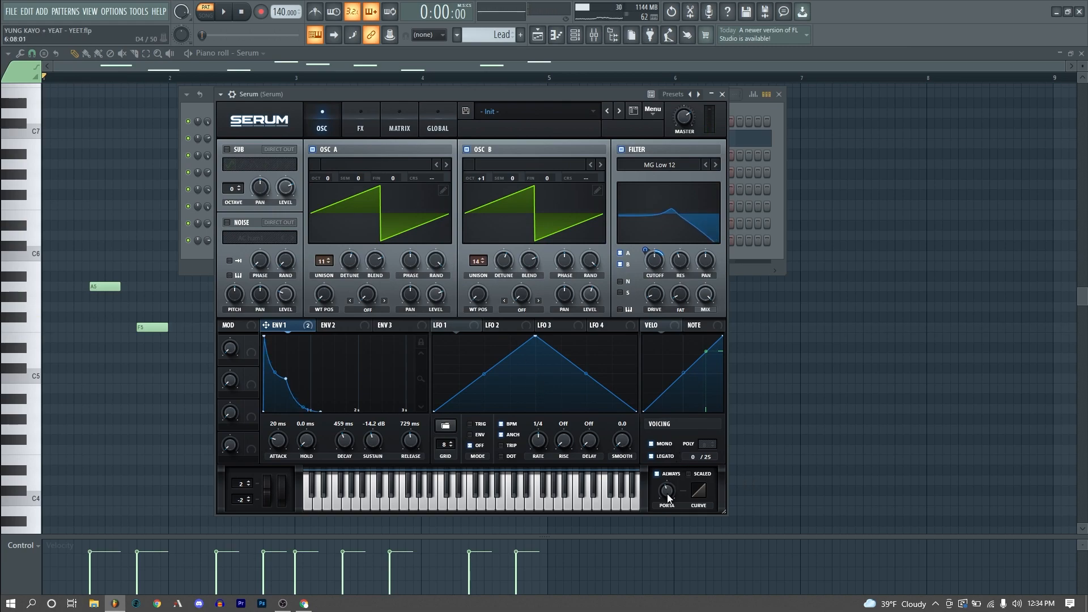
mouse_move(665, 496)
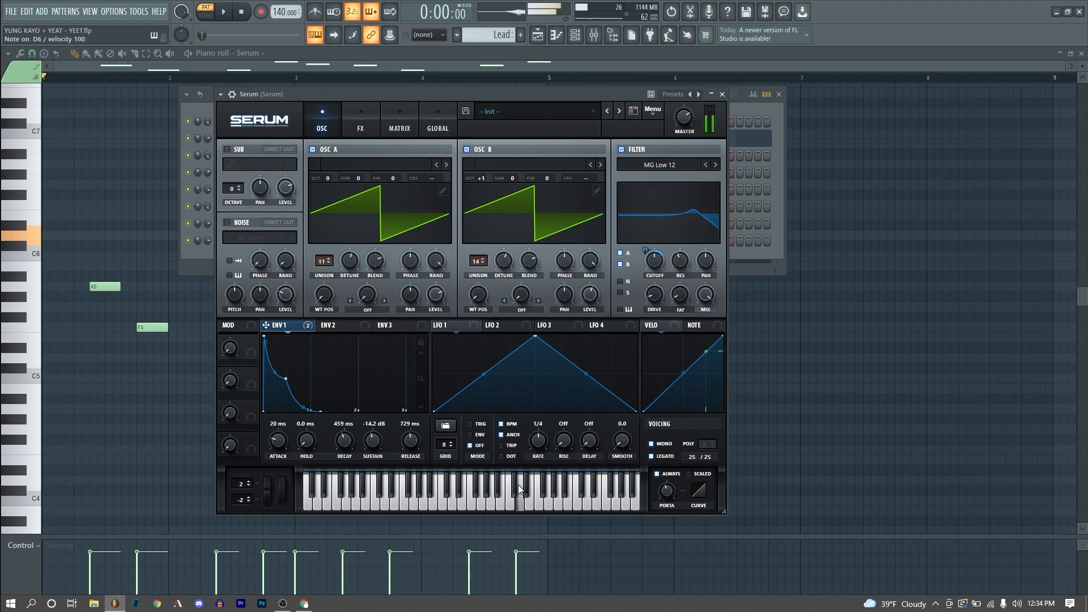
Reactivate the bypassed distortion, compressor and chorus effects of the lead's Serum one at a time
left_click(363, 119)
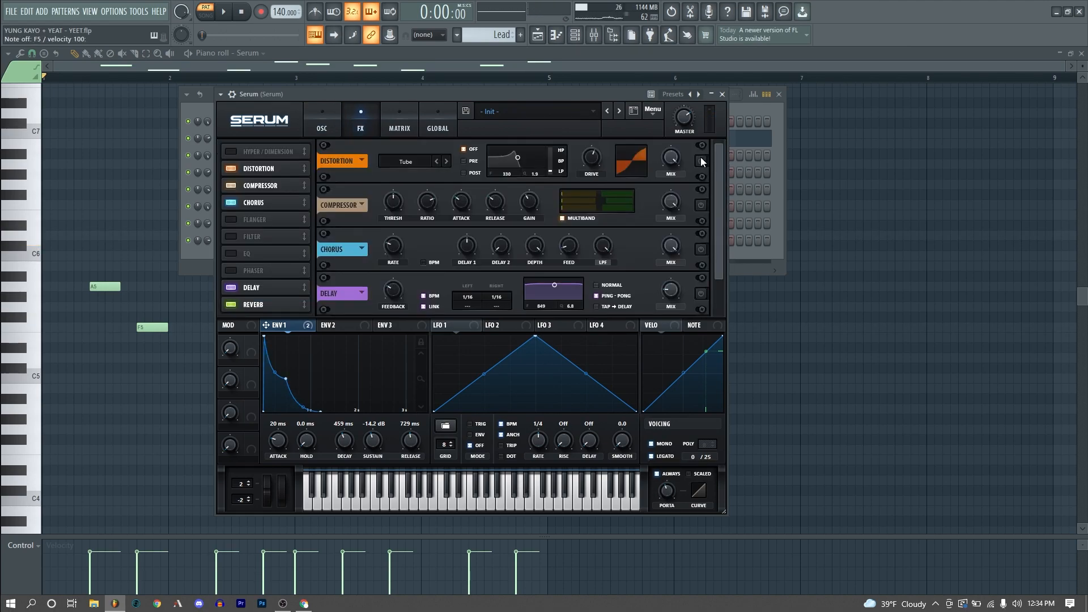
left_click(700, 162)
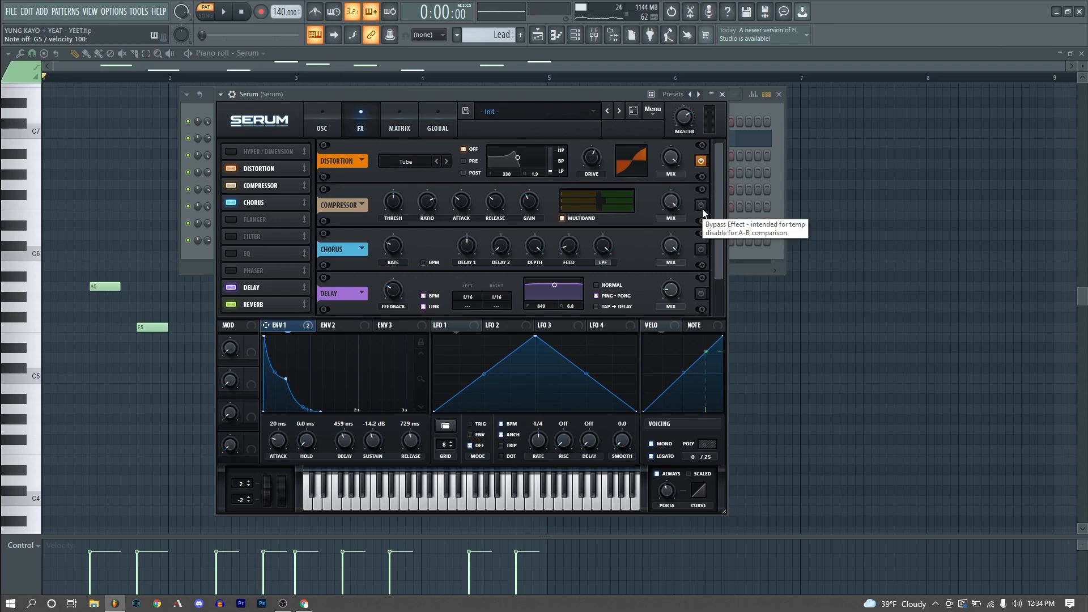
left_click(701, 206)
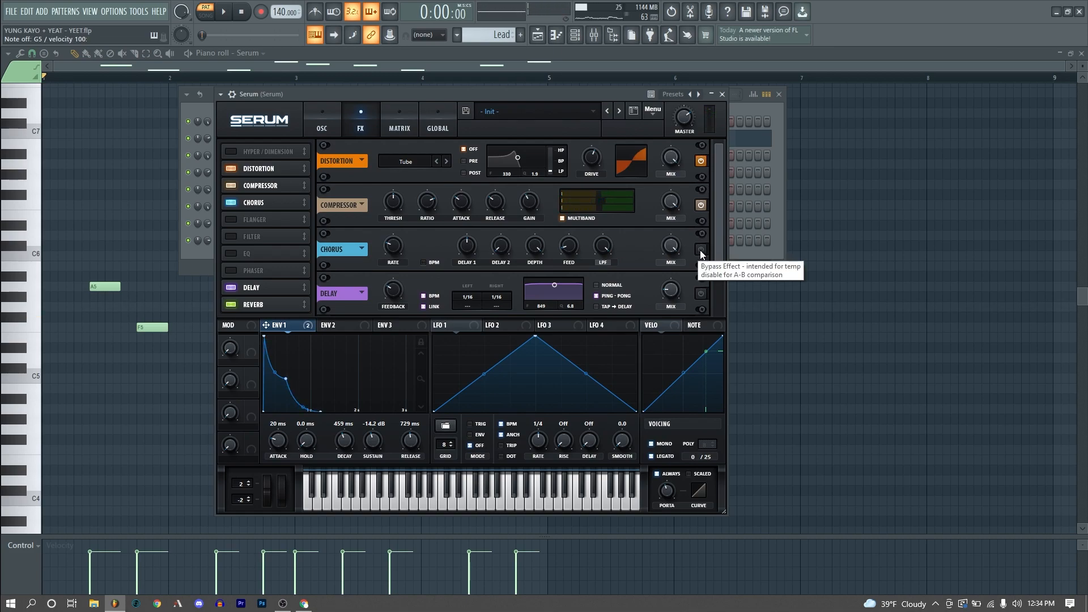
left_click(701, 250)
scroll(717, 267, "down", 2)
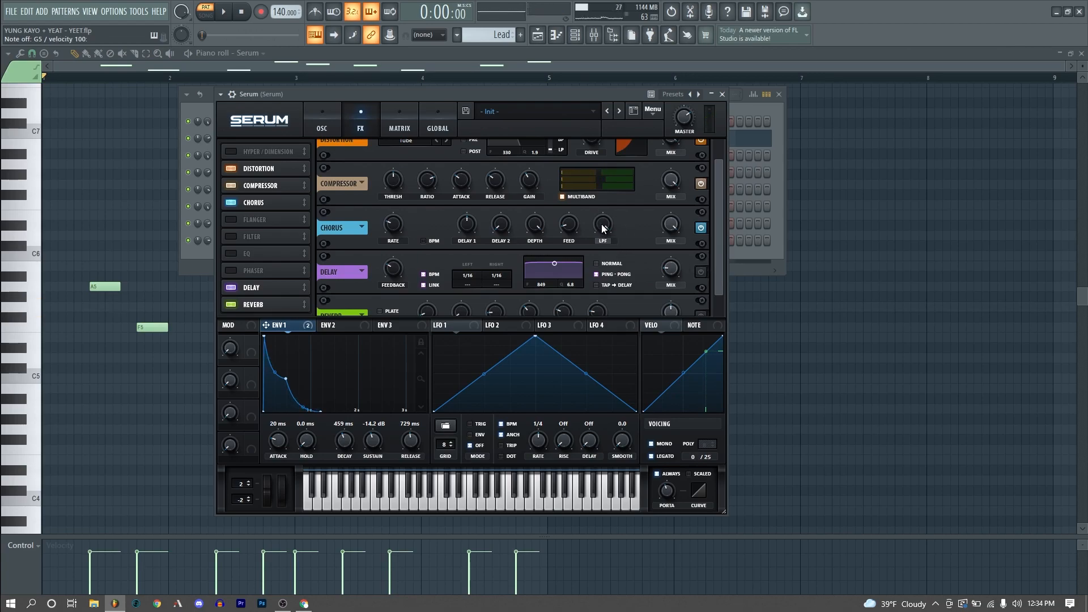
scroll(719, 264, "down", 1)
scroll(717, 266, "down", 2)
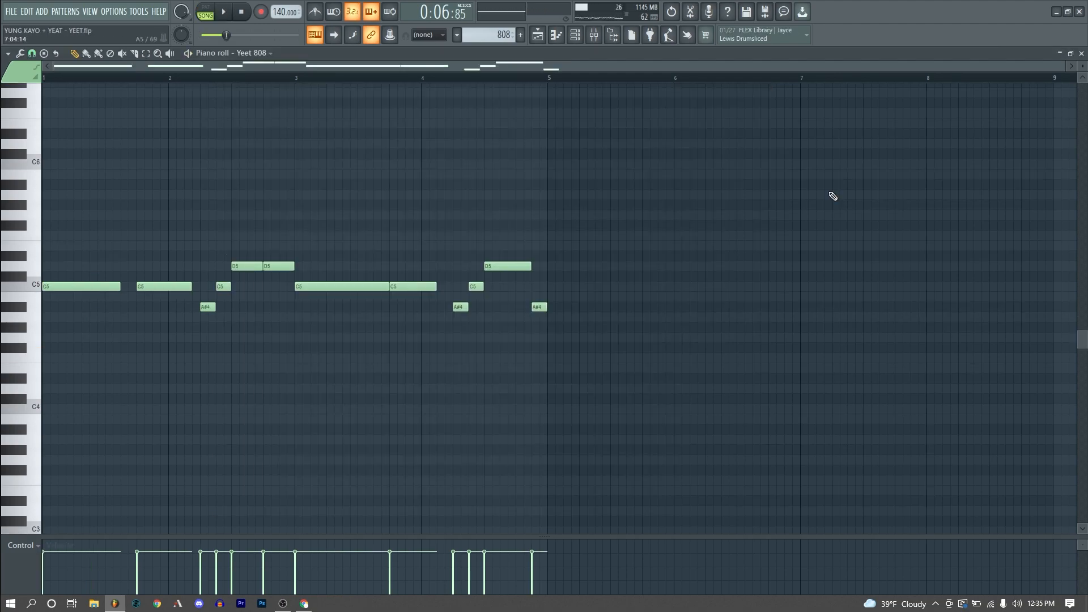
Play back the 808 pattern and audition the Yeet 808 sample with and without its mixer track's effects
key("space")
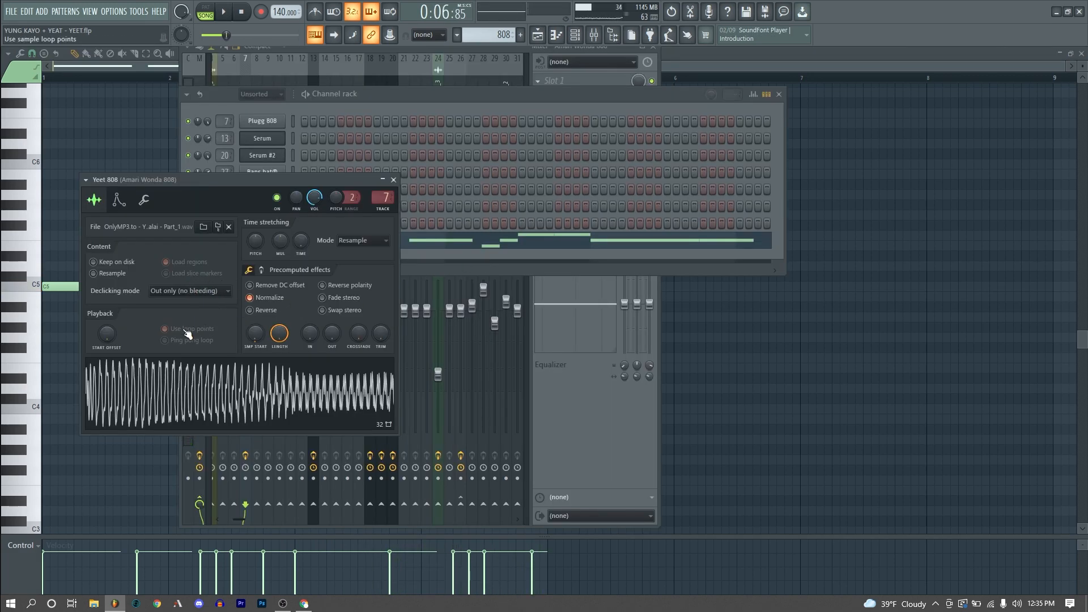
key("z")
key("z")
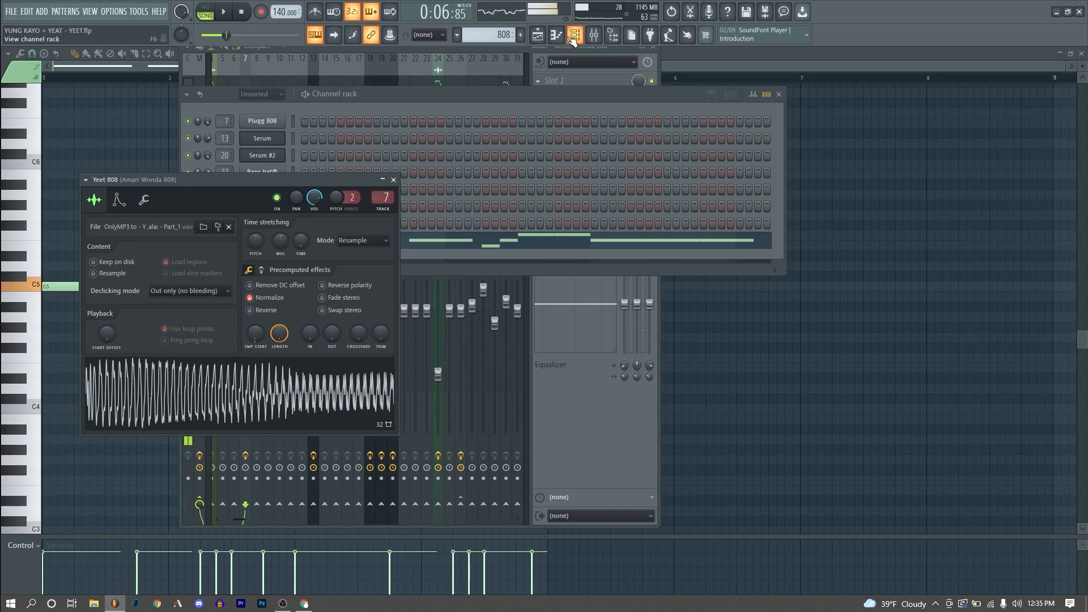
left_click(250, 460)
key("z")
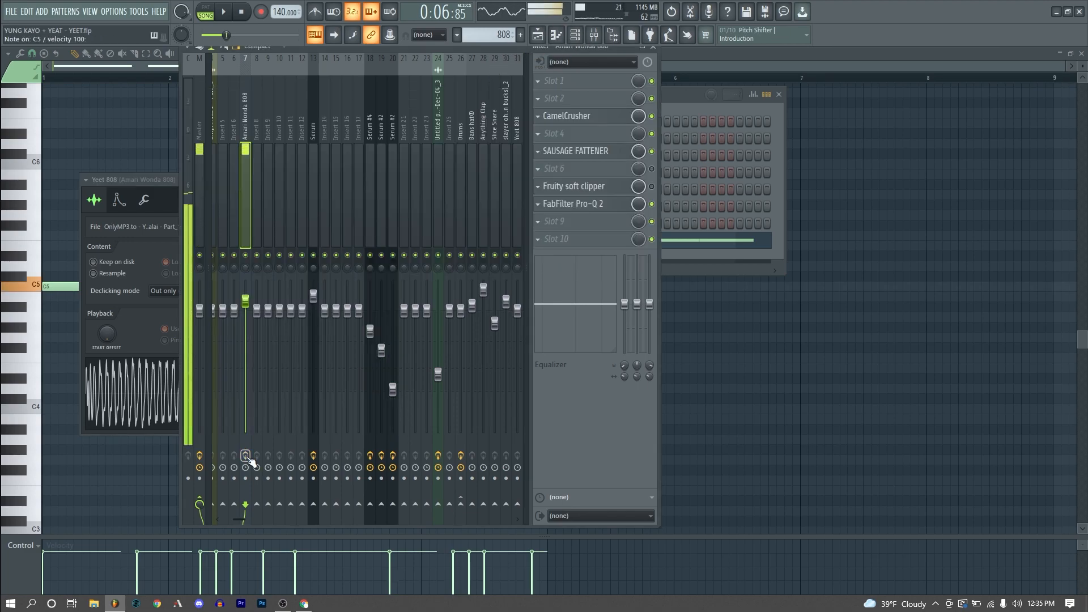
Inspect the CamelCrusher, SAUSAGE FATTENER and FabFilter Pro-Q 2 settings on the 808's mixer track
left_click(605, 122)
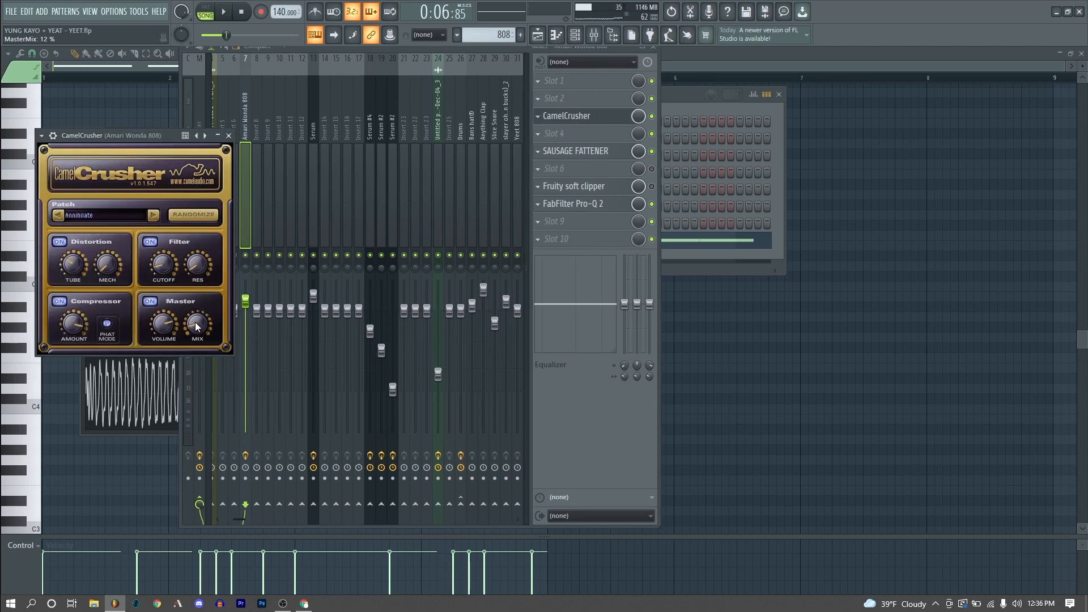
left_click(606, 151)
mouse_move(278, 489)
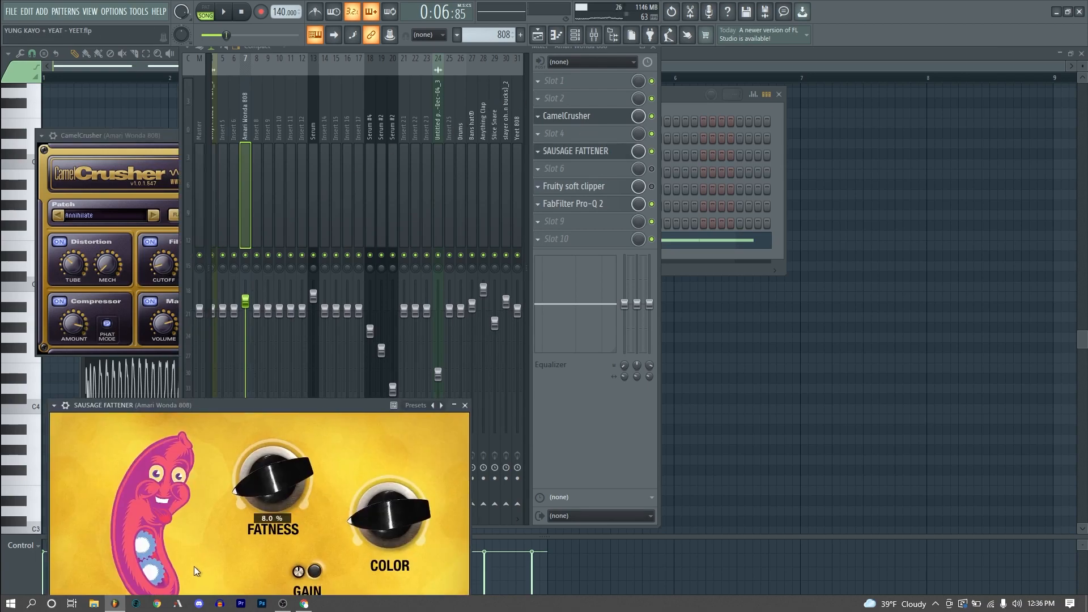
left_click(574, 204)
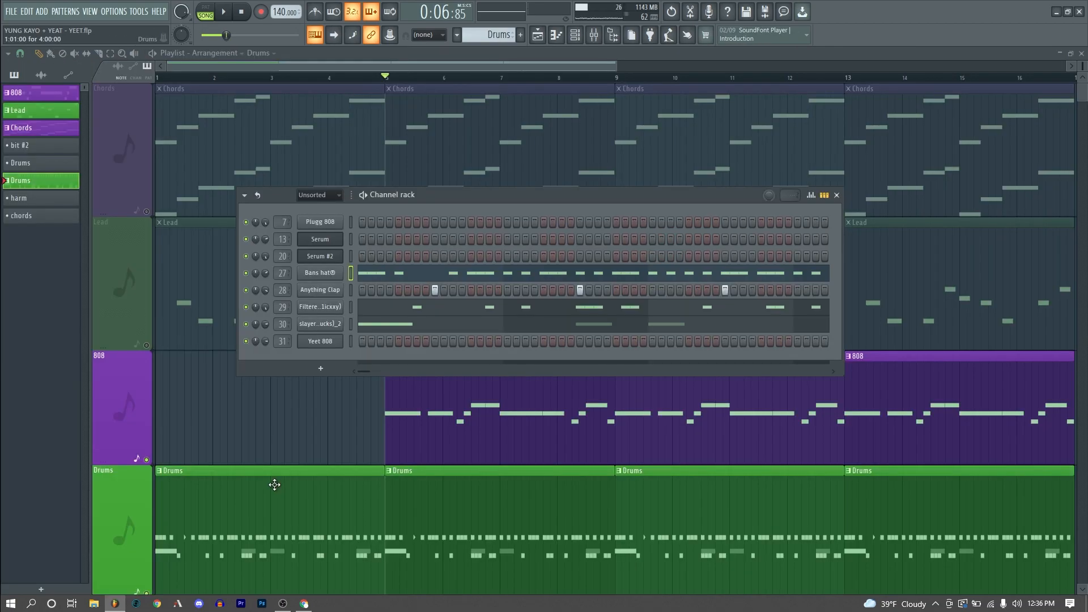
Play back the Drums and examine the Bans hat and Anything Clap samples, auditioning the clap
key("space")
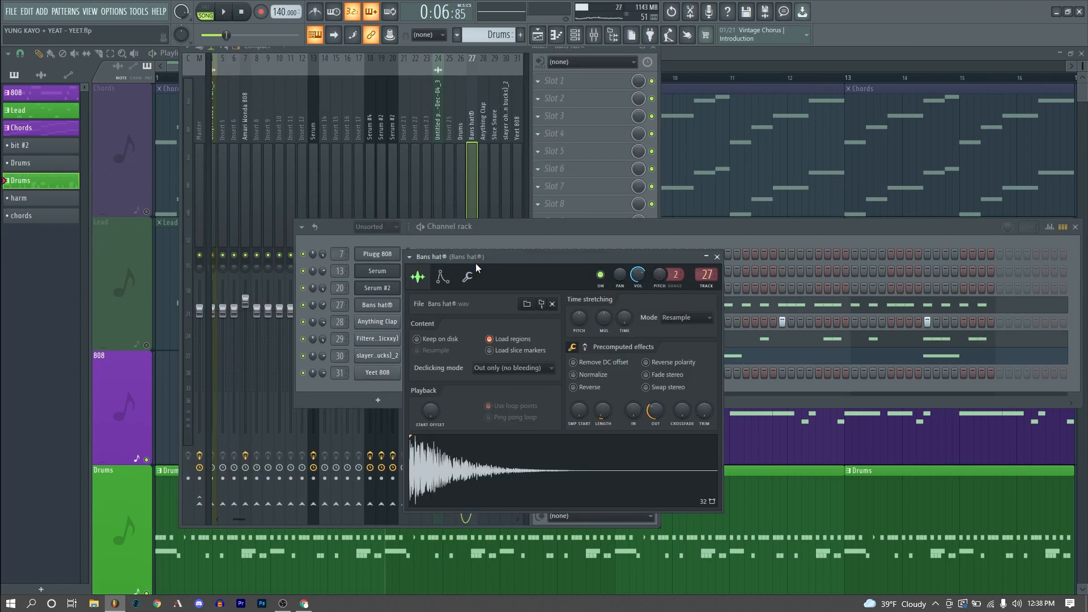
left_click_drag(476, 264, 570, 264)
left_click(377, 322)
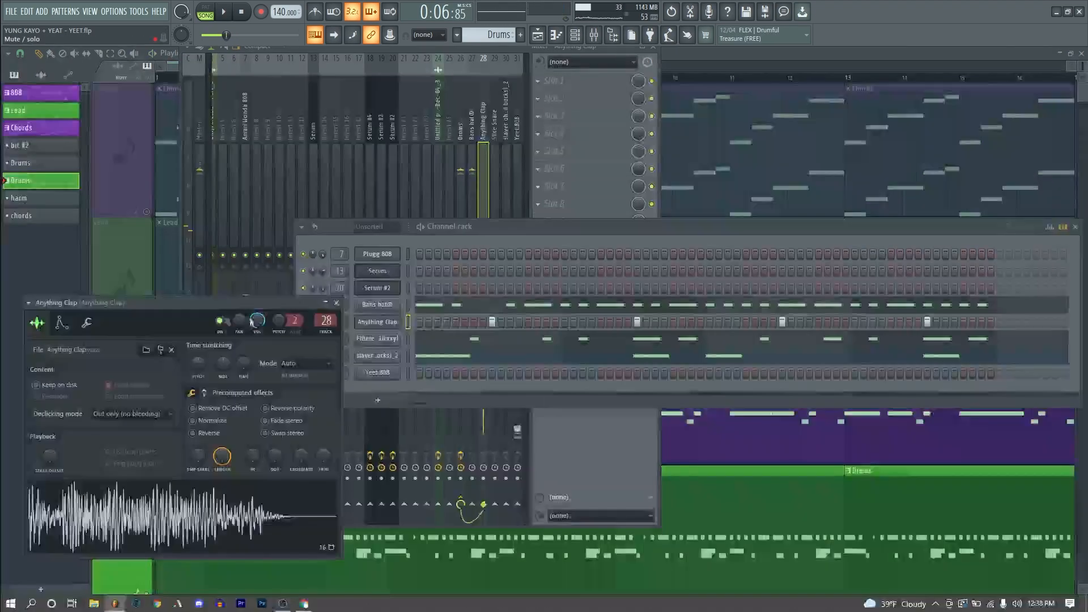
left_click_drag(234, 309, 439, 298)
key("z")
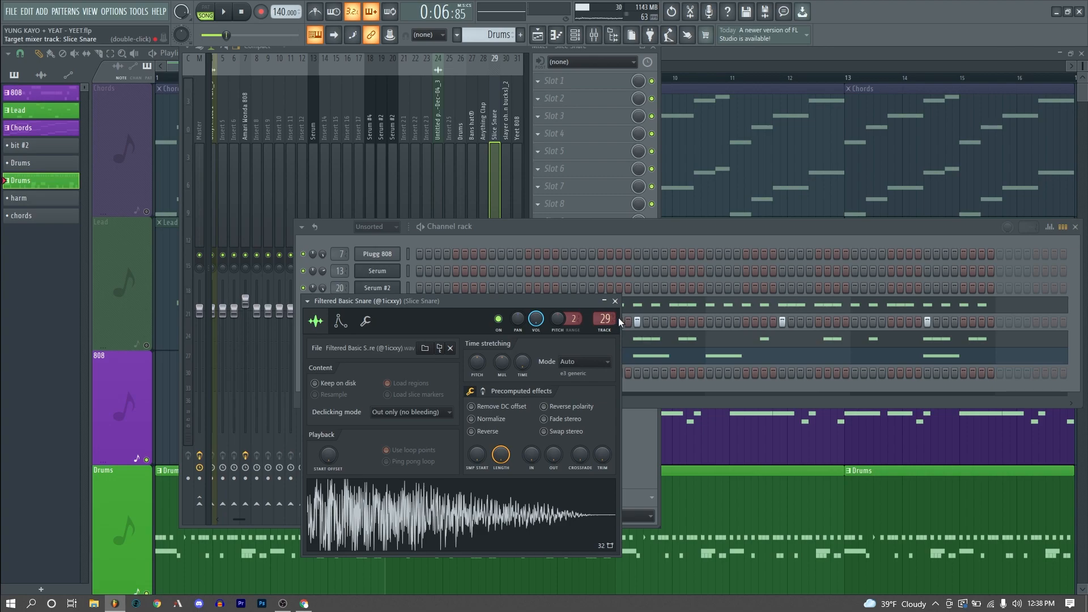
Audition the Filtered Basic Snare and slayer oh (million bucks)_2 samples from the Drums pattern
key("z")
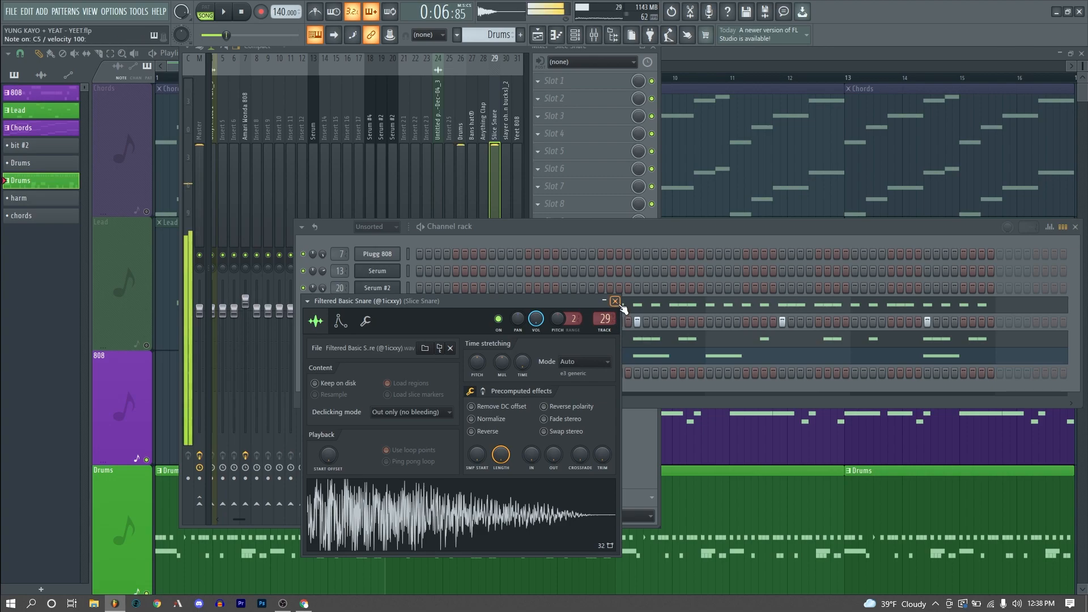
left_click(378, 356)
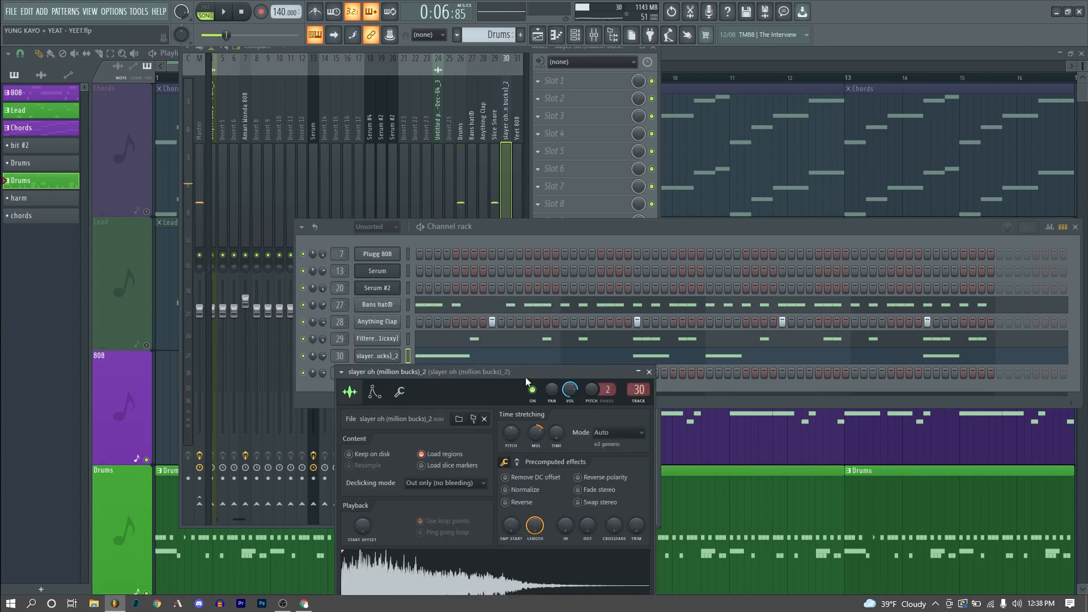
key("z")
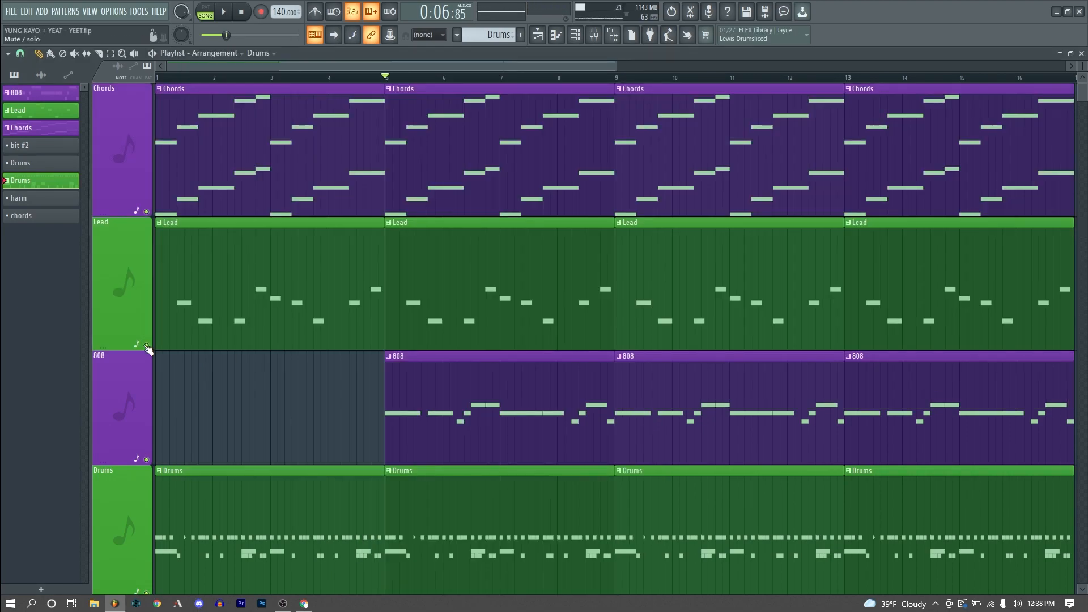